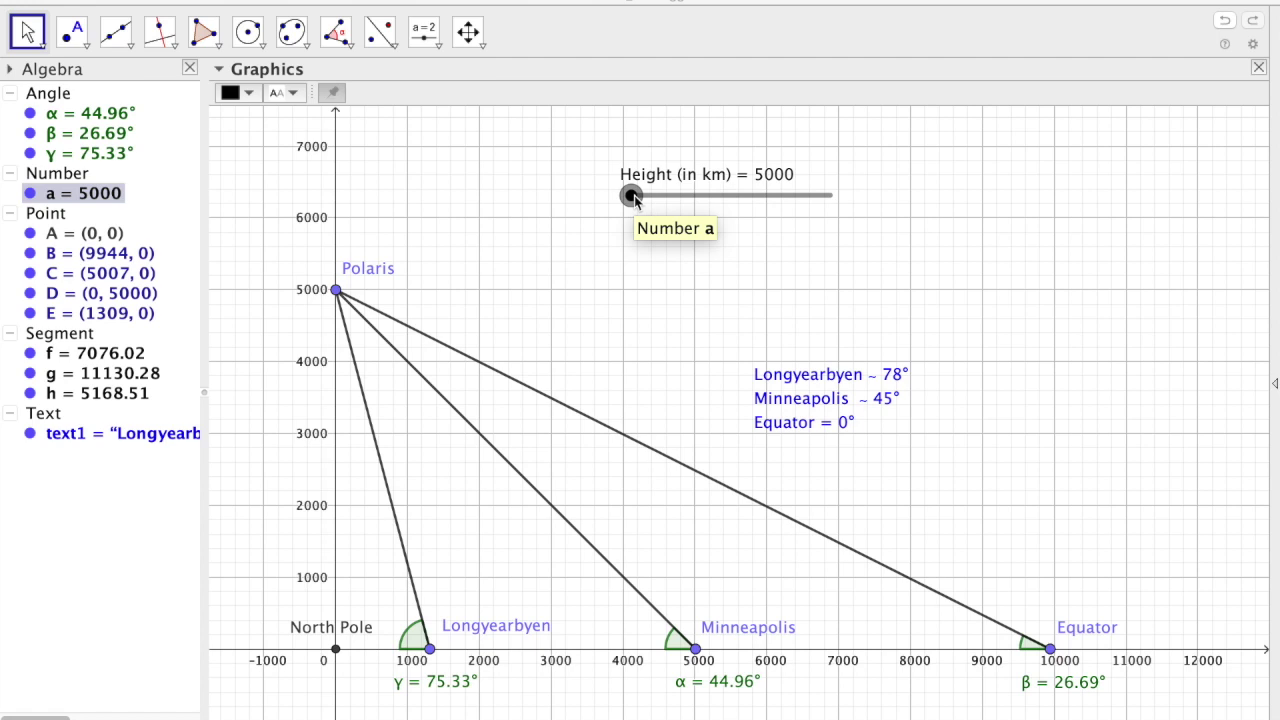
# Step: Lower Polaris's height in the flat model to 1000 km, and raise it in steps to 5000 km
pyautogui.moveTo(631, 196); pyautogui.dragTo(626, 200)
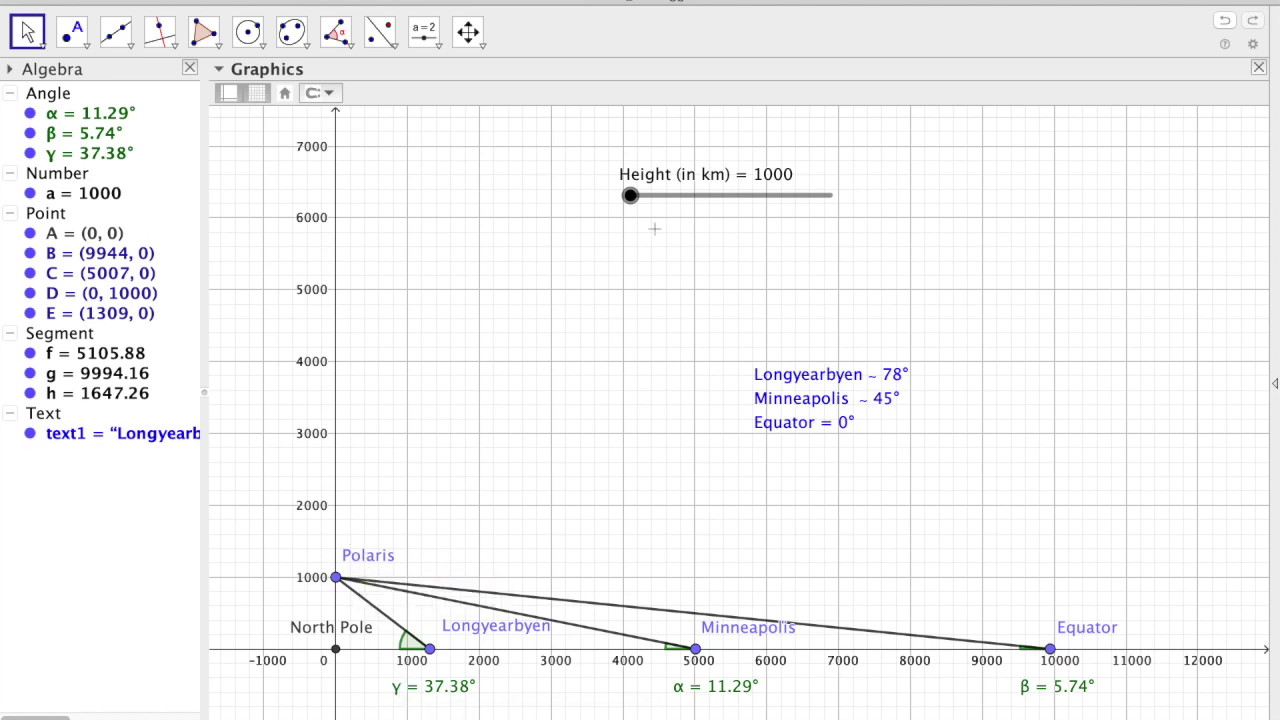
pyautogui.click(720, 195)
pyautogui.click(720, 195)
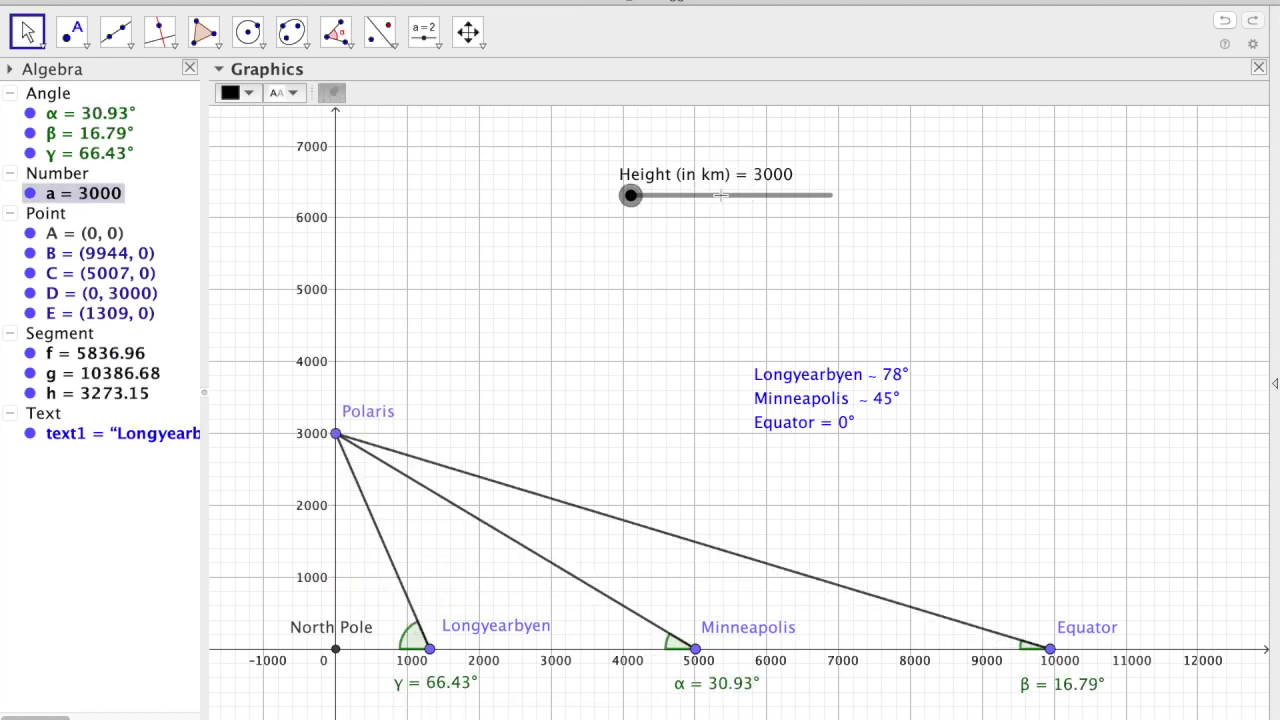
pyautogui.click(720, 195)
pyautogui.click(720, 195)
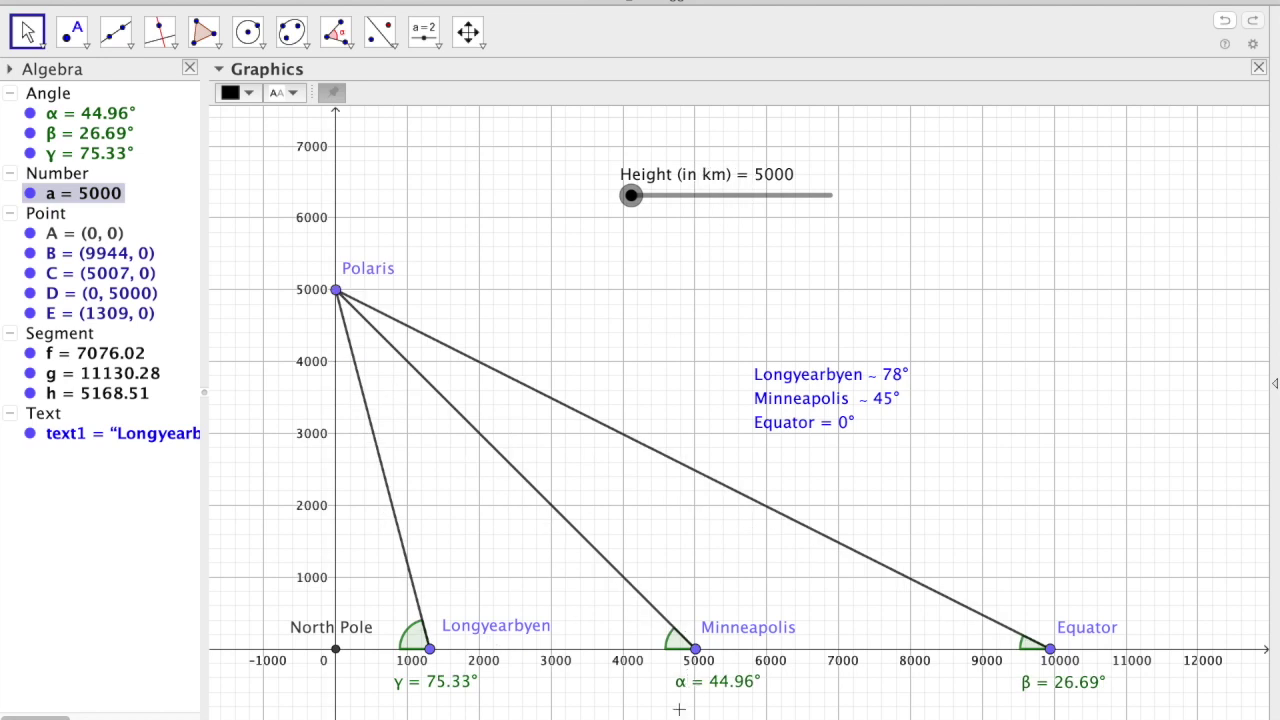
# Step: Raise Polaris's height in the flat model stepwise to 10000 km, and on to the upper end of its range
pyautogui.click(729, 195)
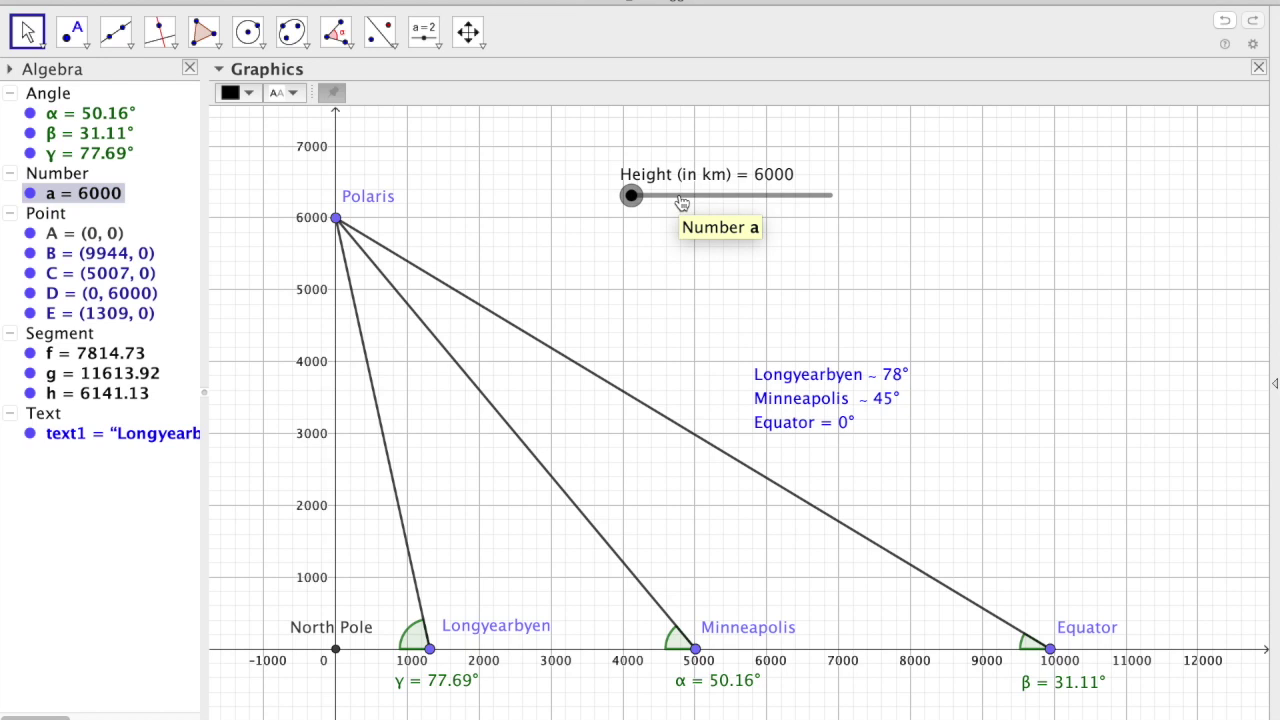
pyautogui.click(679, 196)
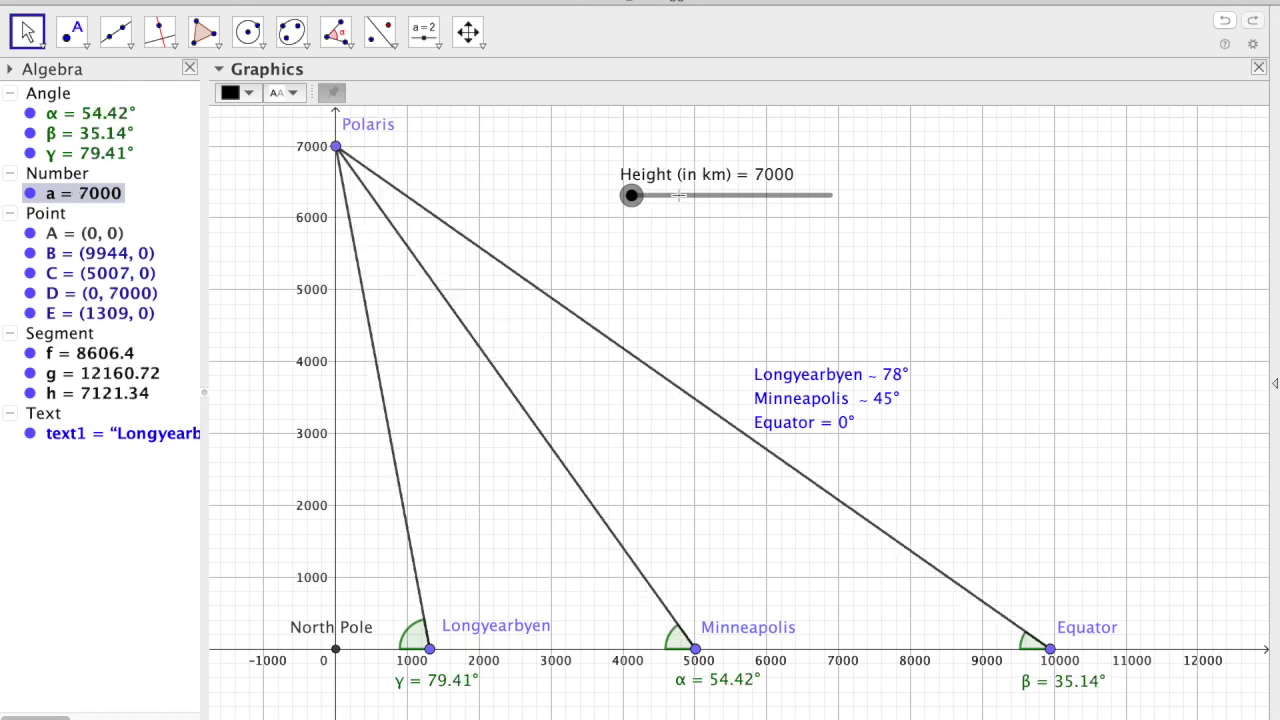
pyautogui.click(680, 196)
pyautogui.click(711, 200)
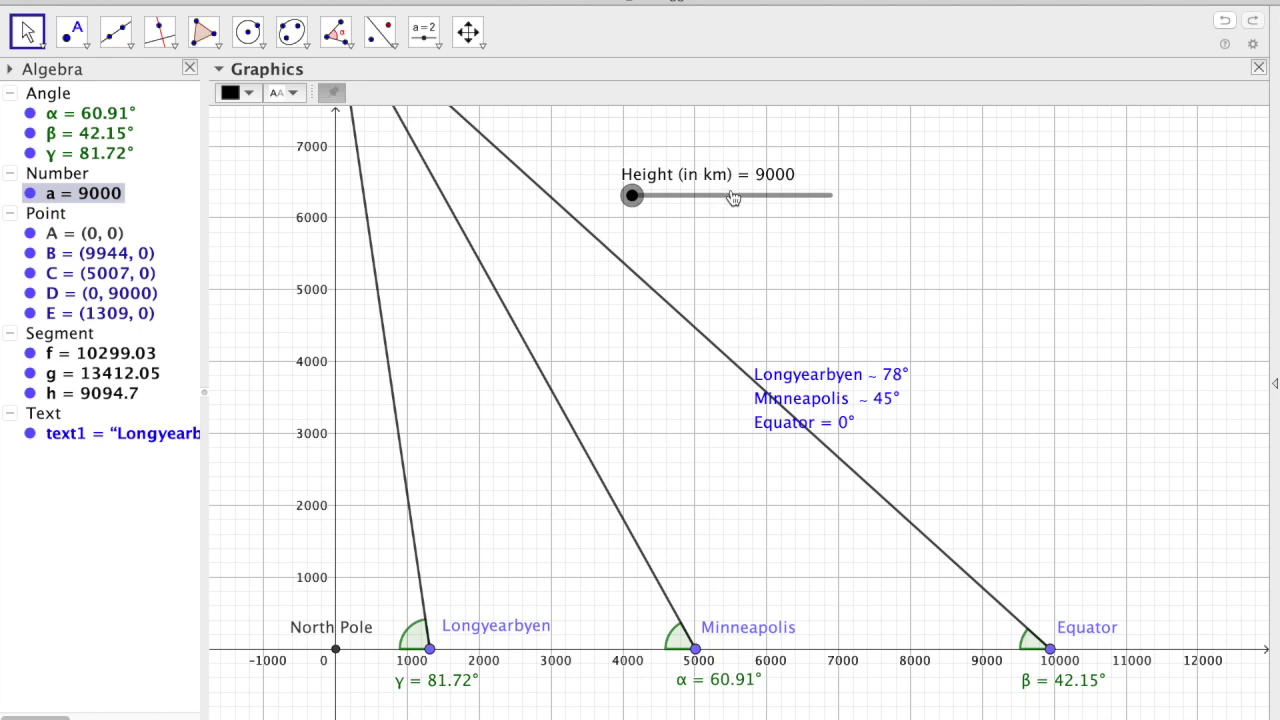
pyautogui.click(733, 196)
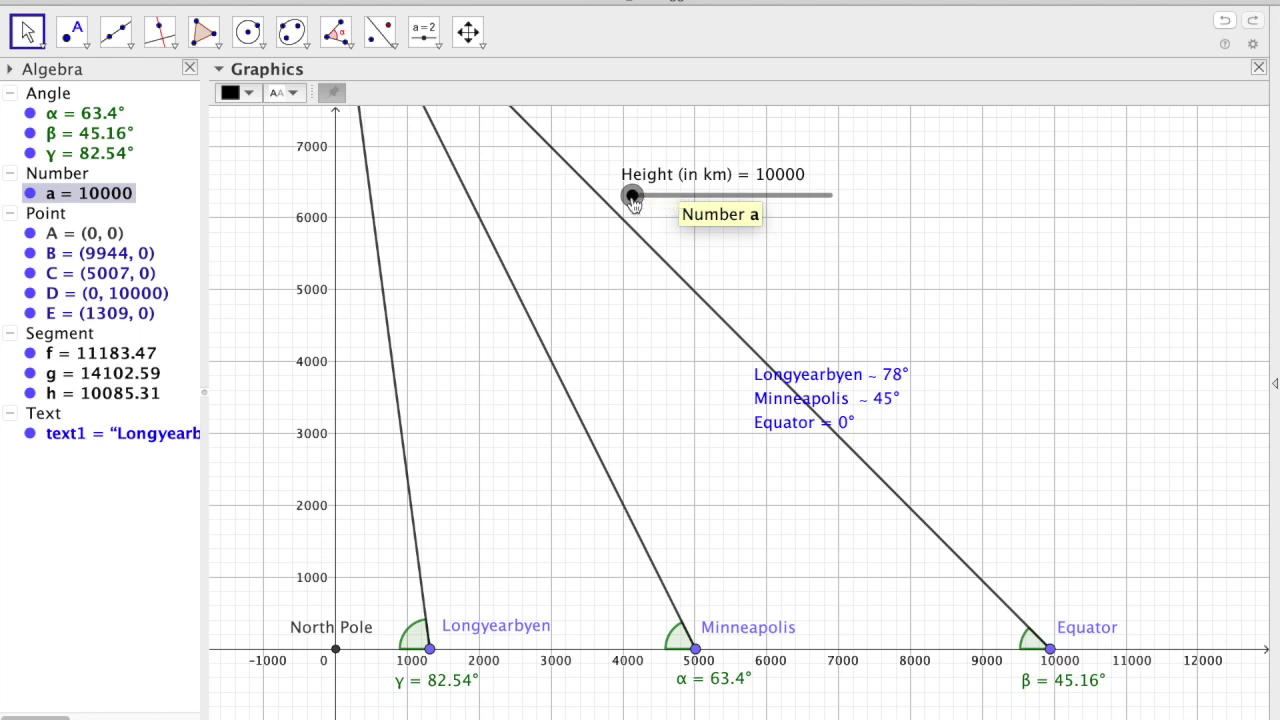
pyautogui.moveTo(632, 197); pyautogui.dragTo(922, 197)
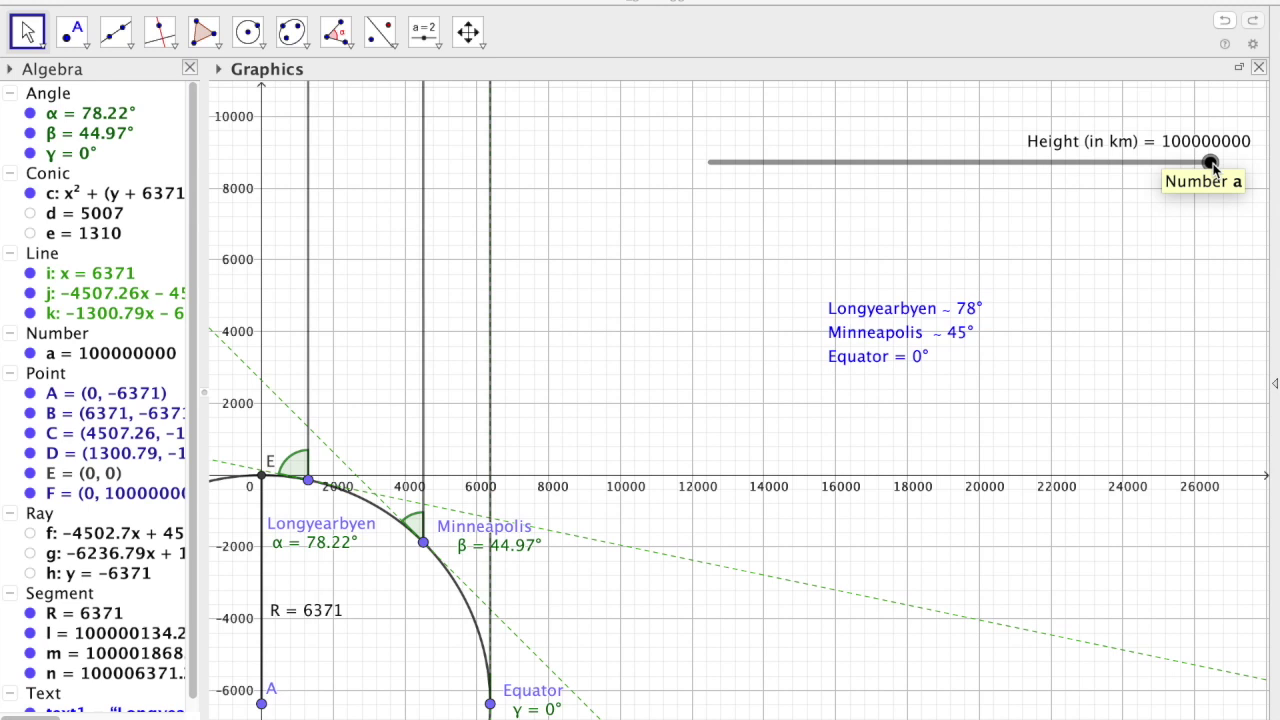
# Step: Lower Polaris's height in the globe model to 70801000 km, and on down to the 5000 km minimum
pyautogui.click(1210, 164)
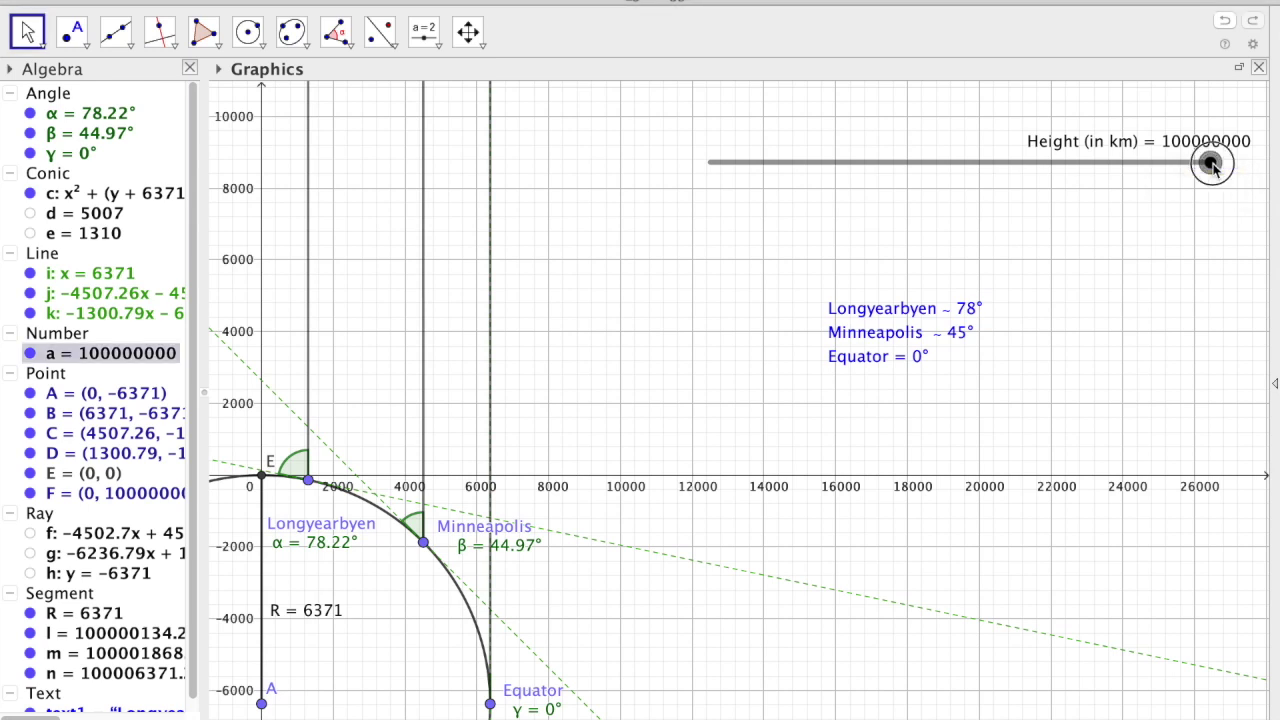
pyautogui.moveTo(1212, 165); pyautogui.dragTo(1066, 189)
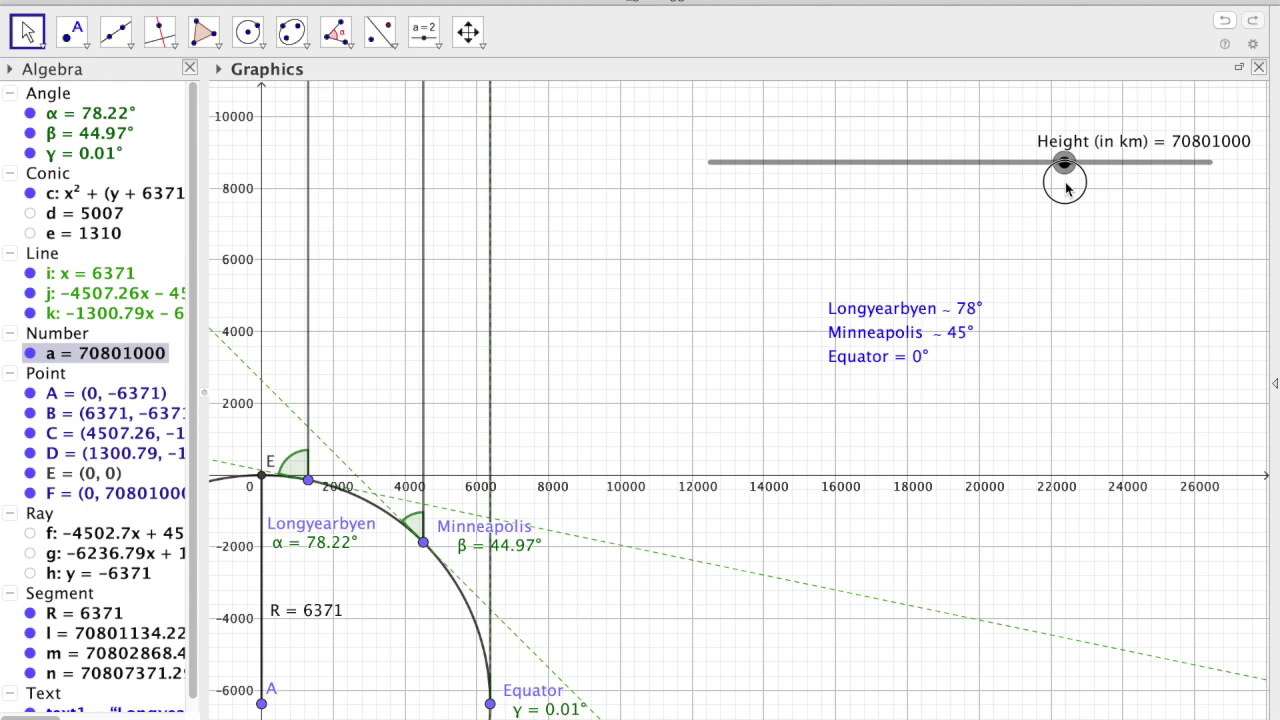
pyautogui.moveTo(1066, 188); pyautogui.dragTo(693, 250)
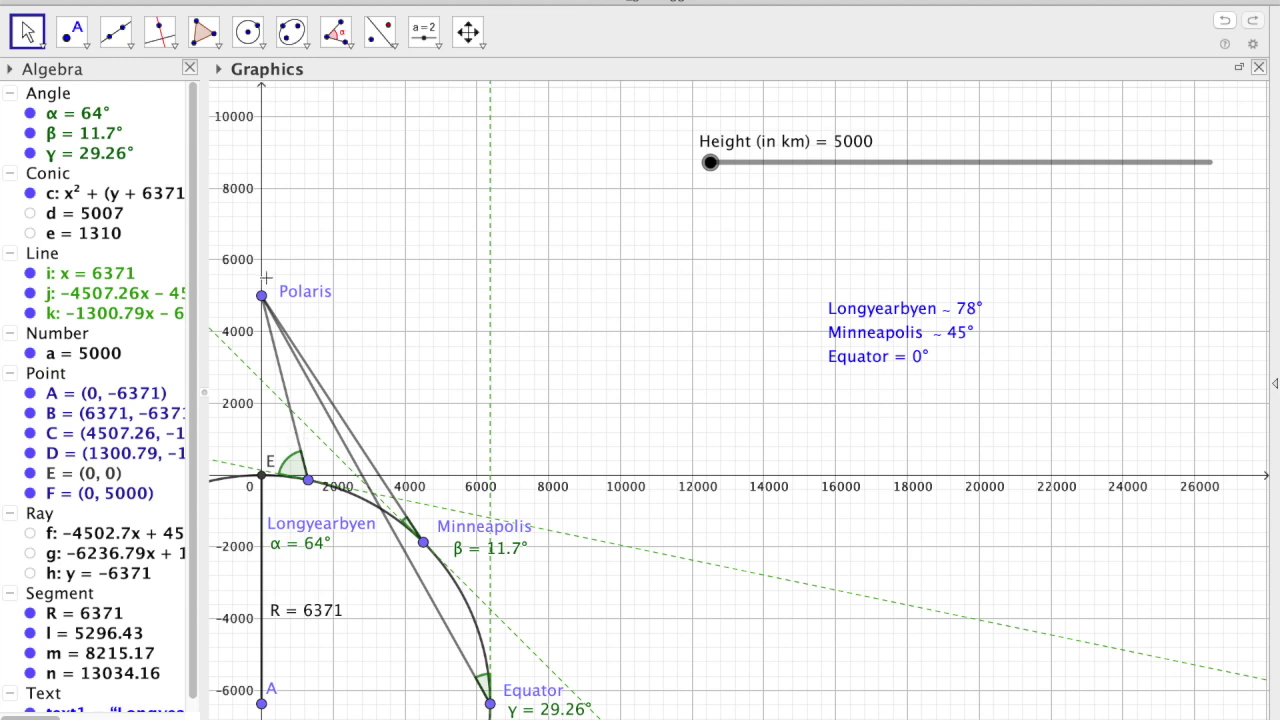
# Step: Raise Polaris's height in the globe model in 2000 km increments up to 101000 km
pyautogui.moveTo(260, 298)
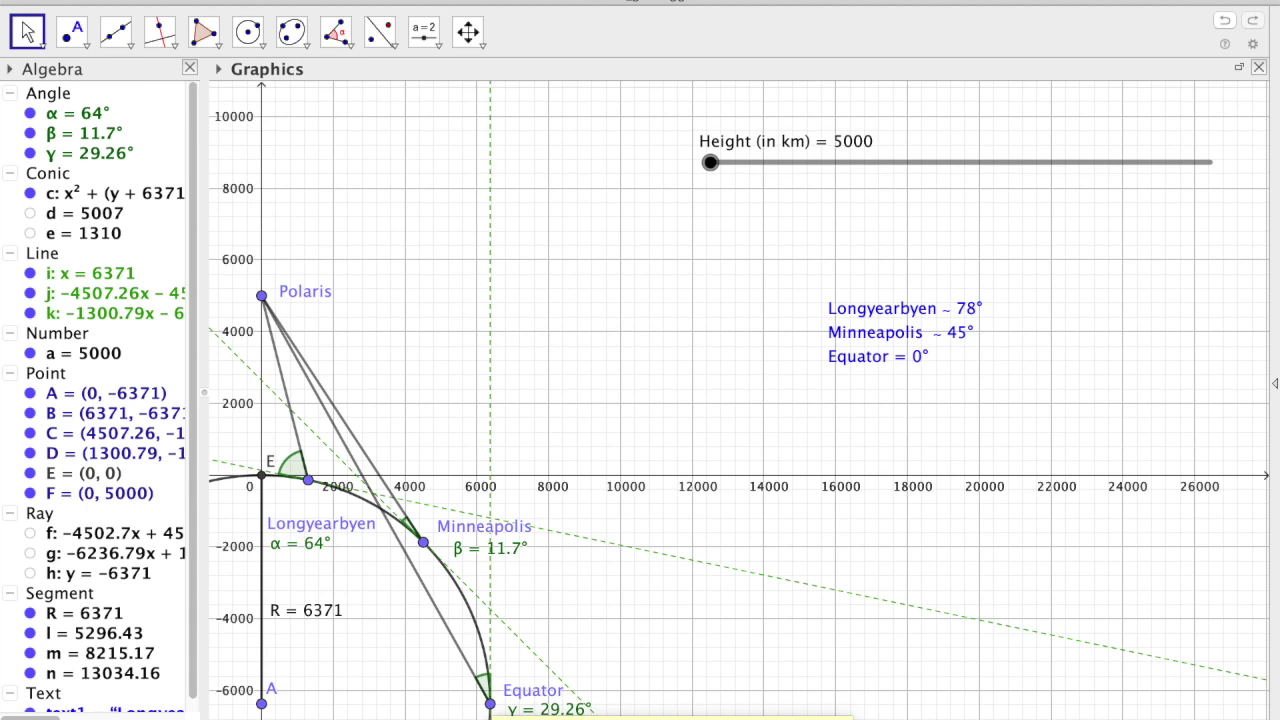
pyautogui.click(821, 163)
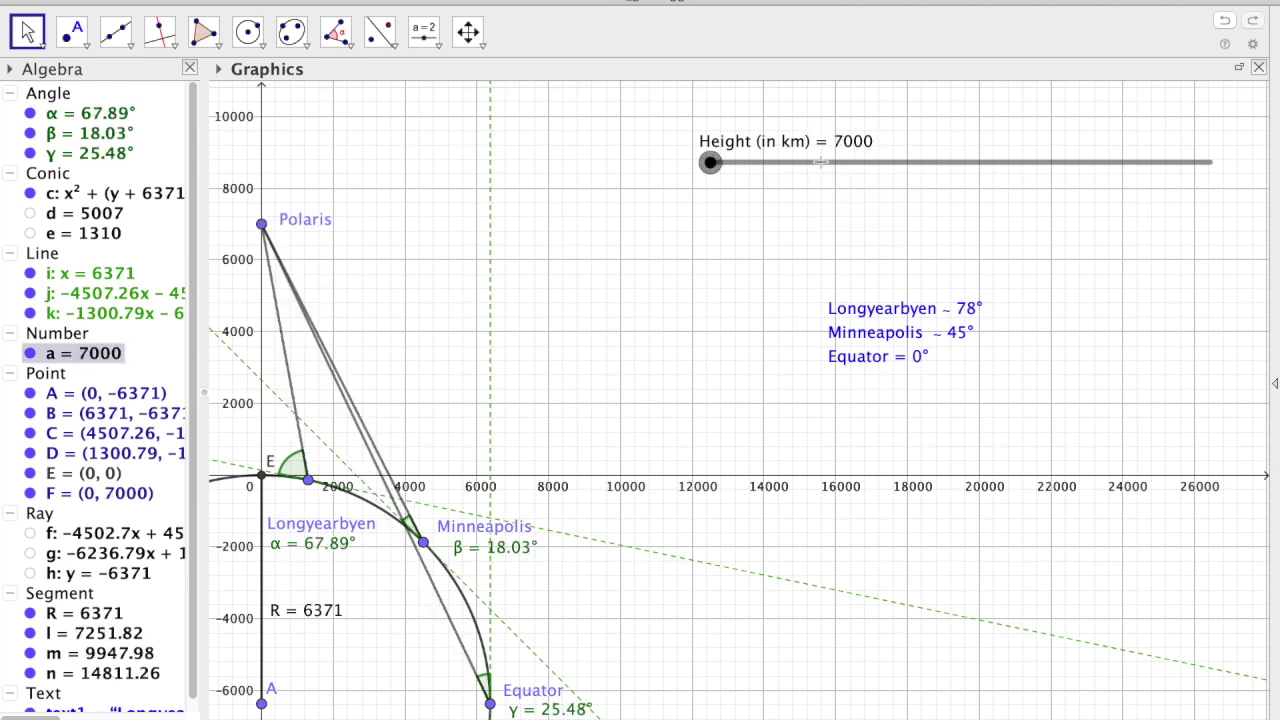
pyautogui.click(821, 162)
pyautogui.click(840, 169)
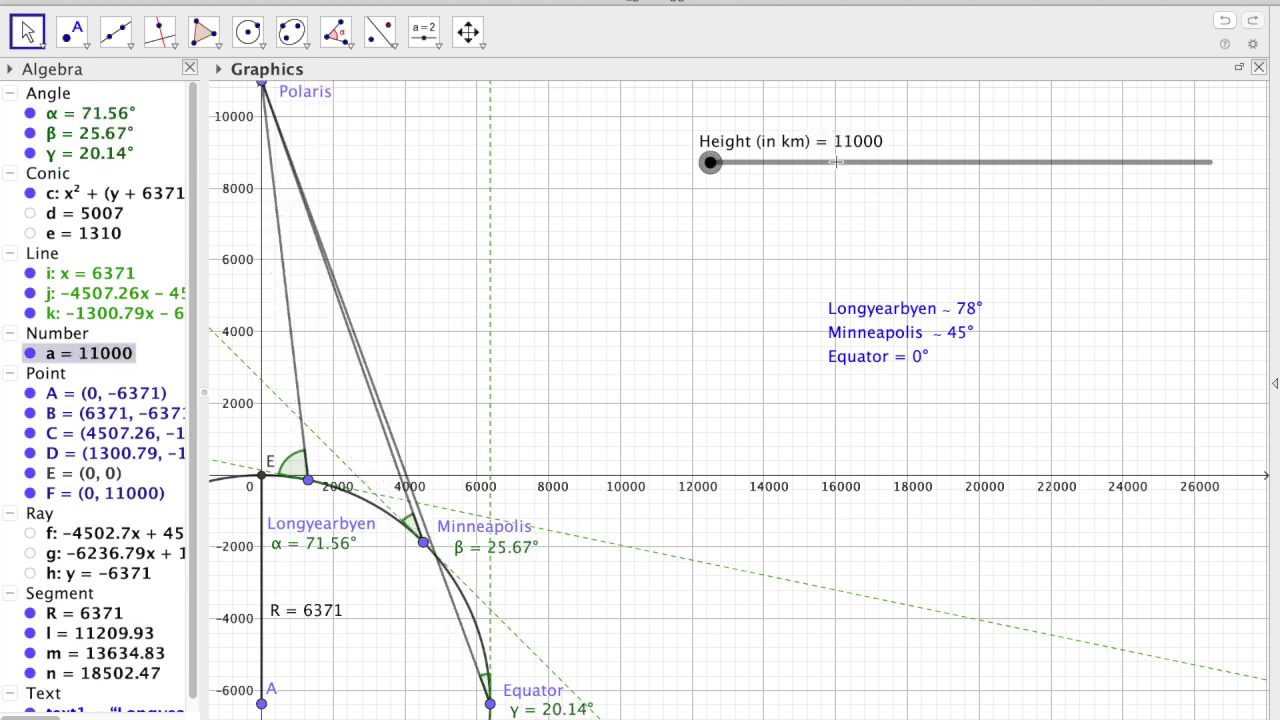
pyautogui.click(843, 164)
pyautogui.click(869, 160)
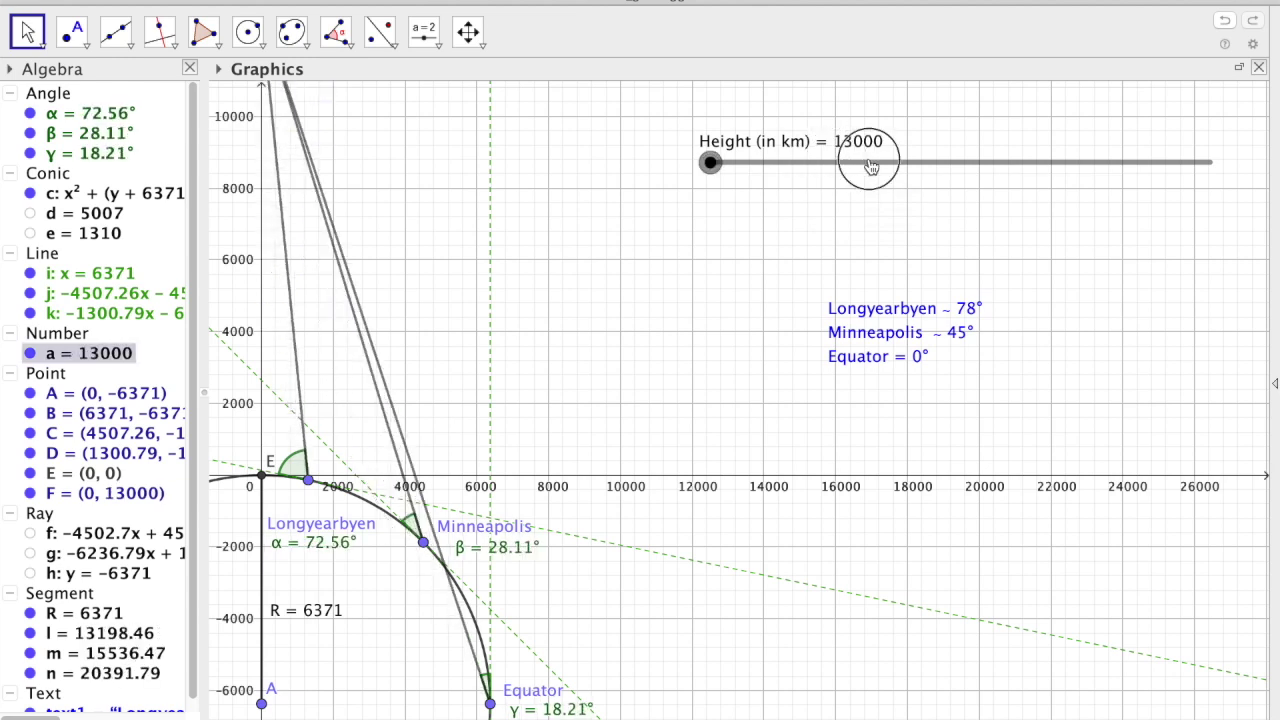
pyautogui.click(870, 161)
pyautogui.click(894, 162)
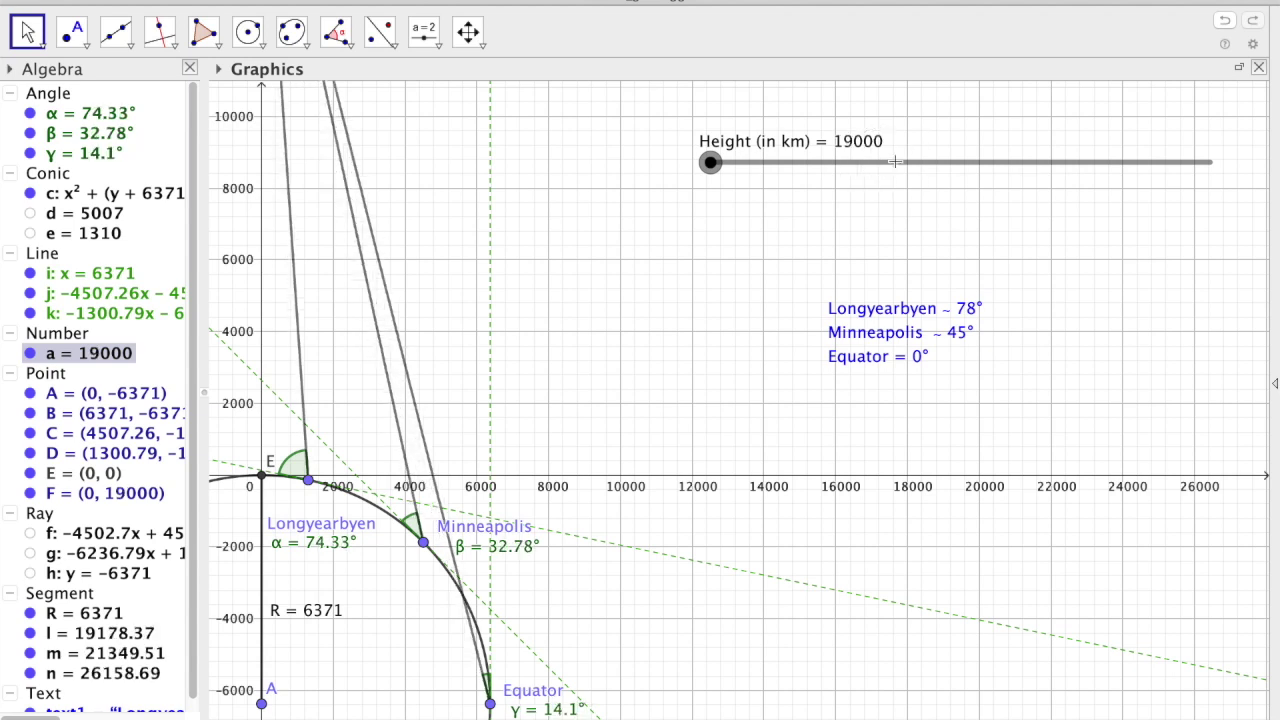
pyautogui.click(895, 162)
pyautogui.click(920, 165)
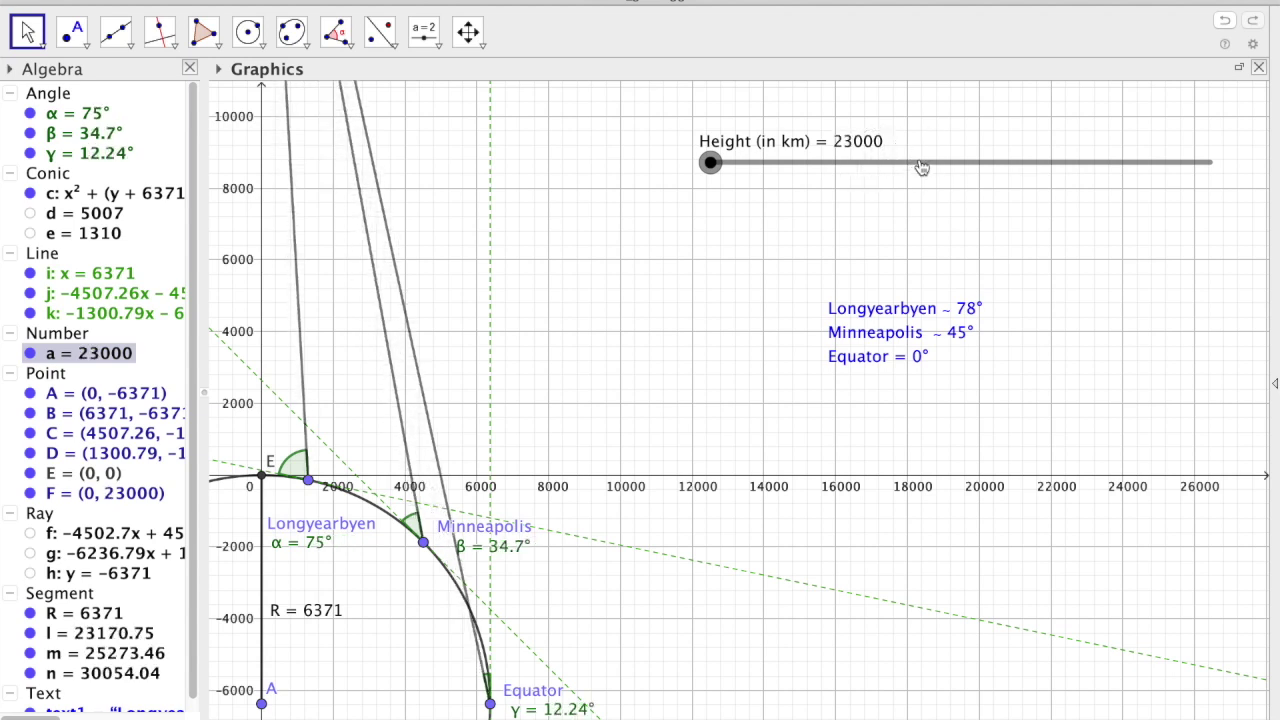
pyautogui.click(940, 166)
pyautogui.click(954, 166)
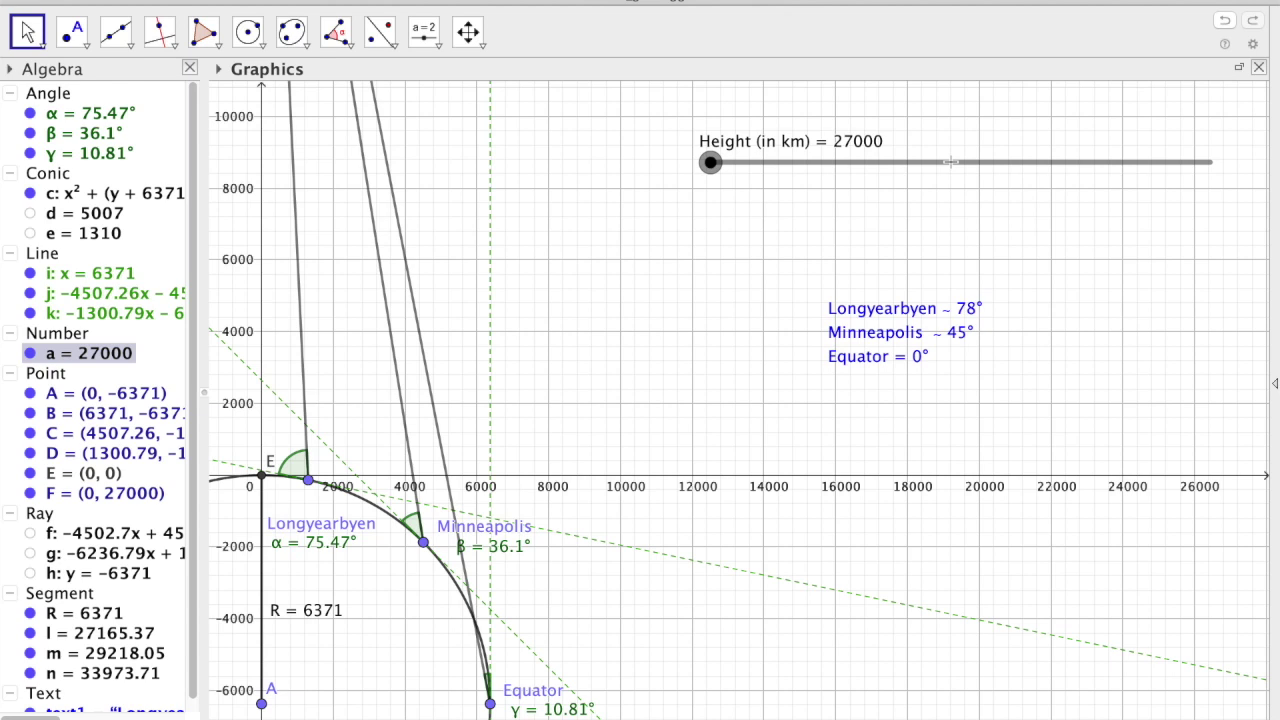
pyautogui.click(966, 168)
pyautogui.click(984, 170)
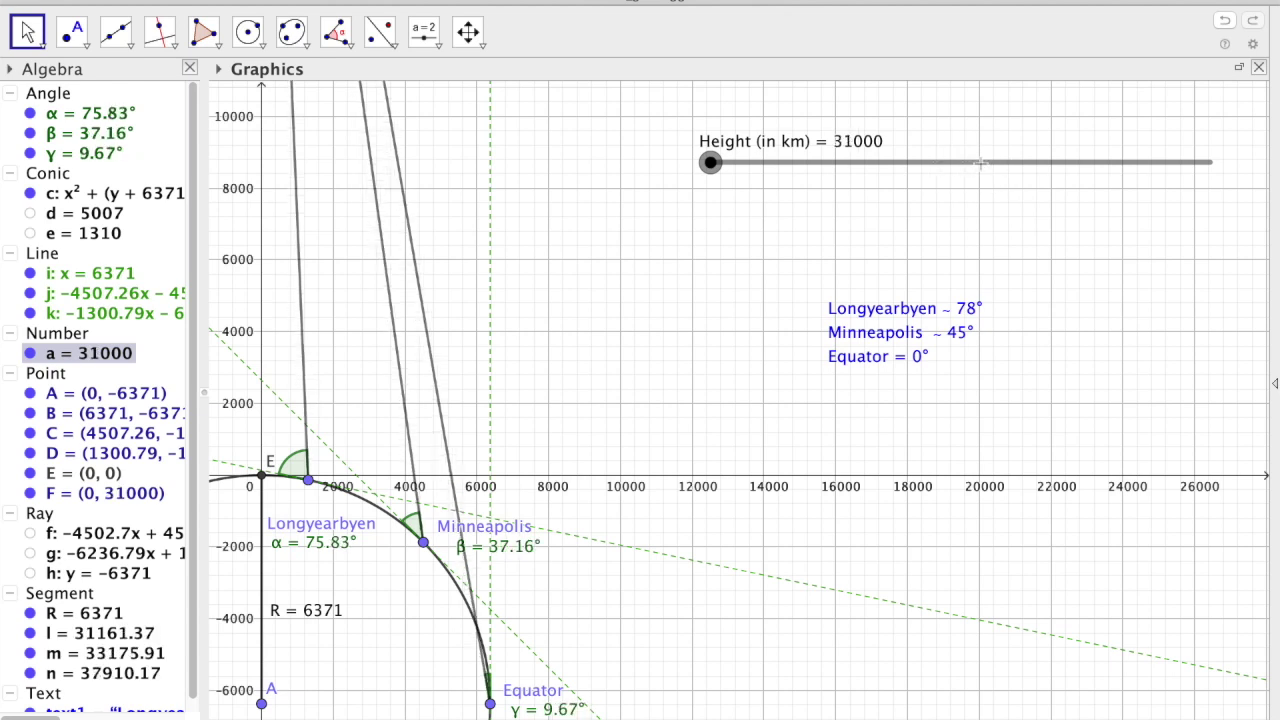
pyautogui.click(995, 171)
pyautogui.click(1004, 171)
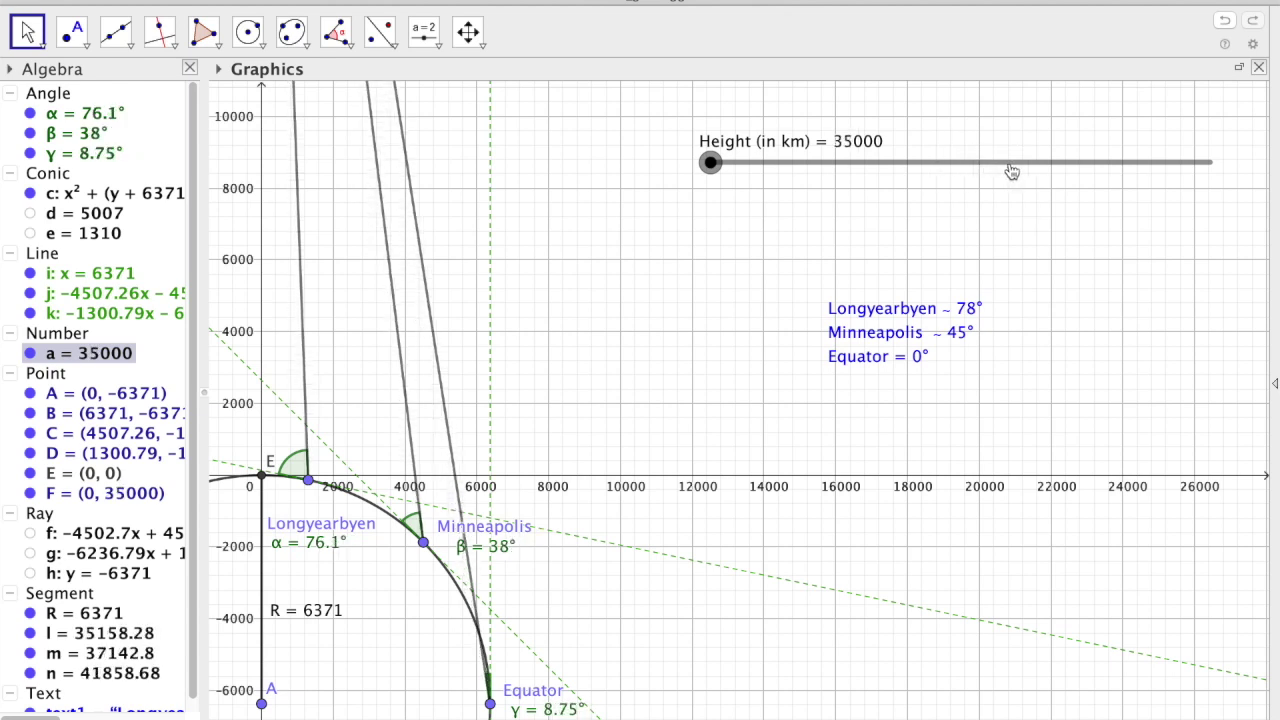
pyautogui.click(1020, 167)
pyautogui.click(1025, 163)
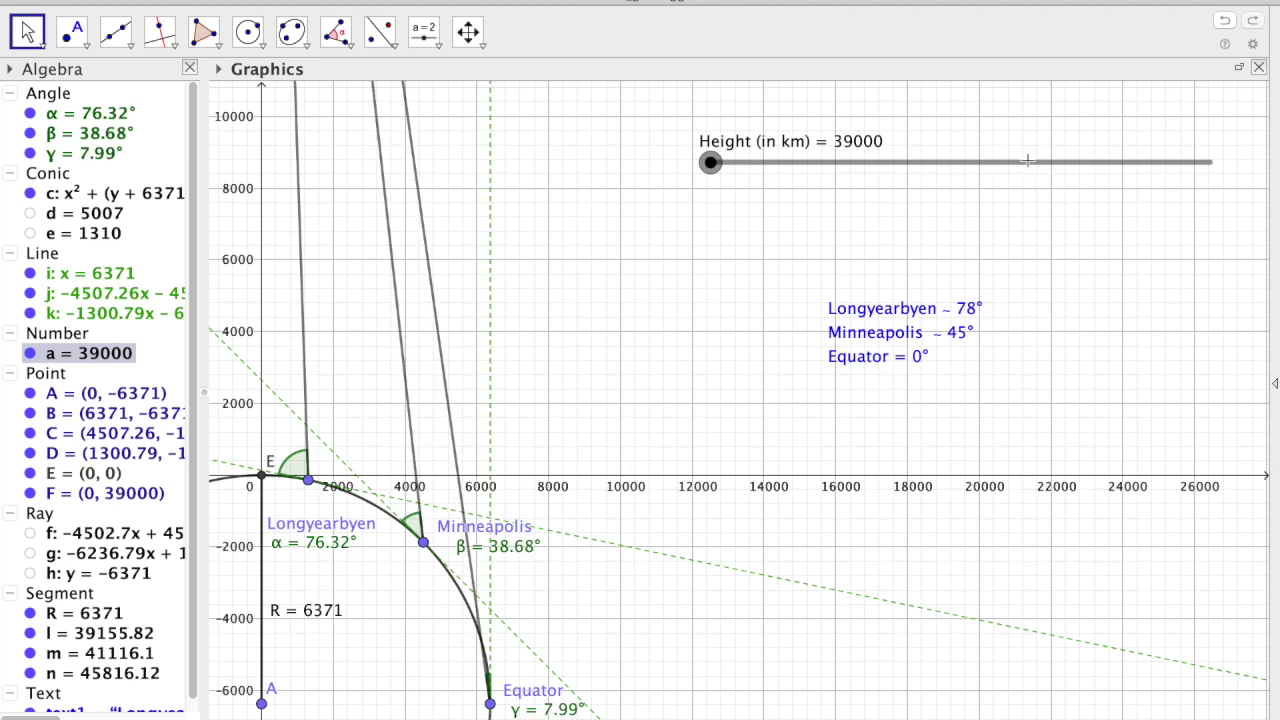
pyautogui.click(1028, 161)
pyautogui.click(1028, 161)
pyautogui.click(1028, 161)
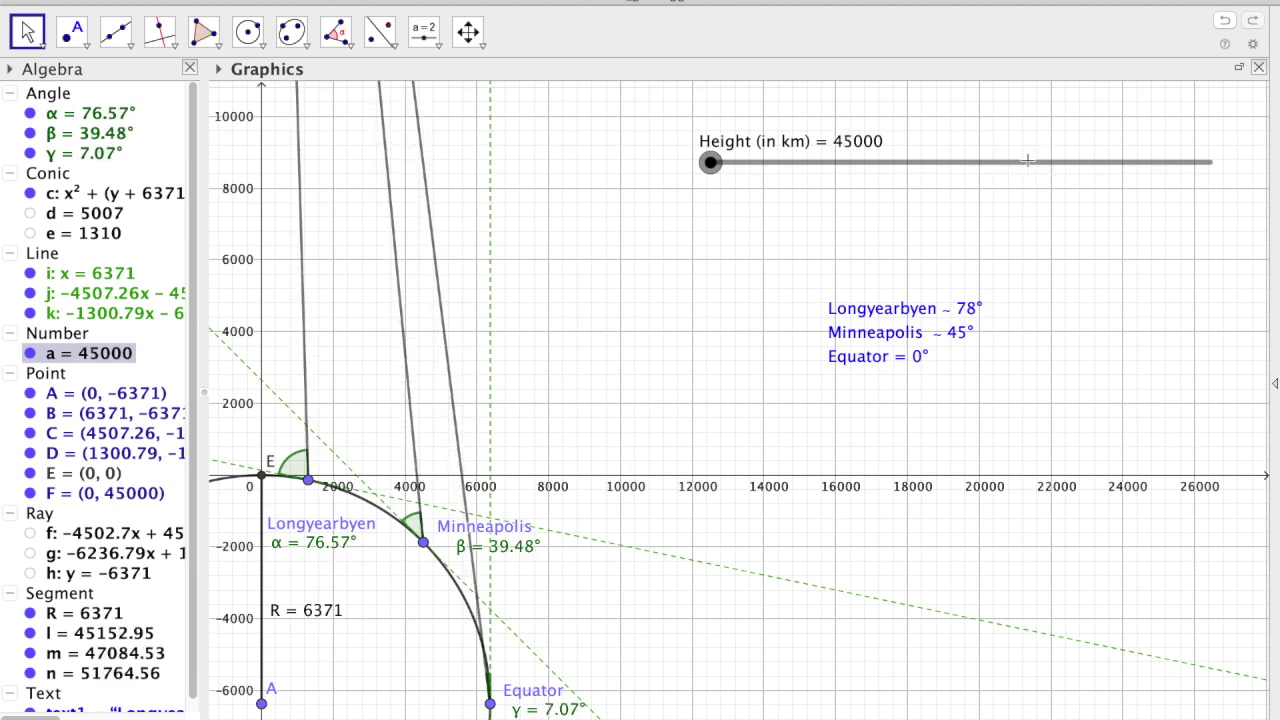
pyautogui.click(1028, 161)
pyautogui.click(1028, 161)
pyautogui.click(1028, 161)
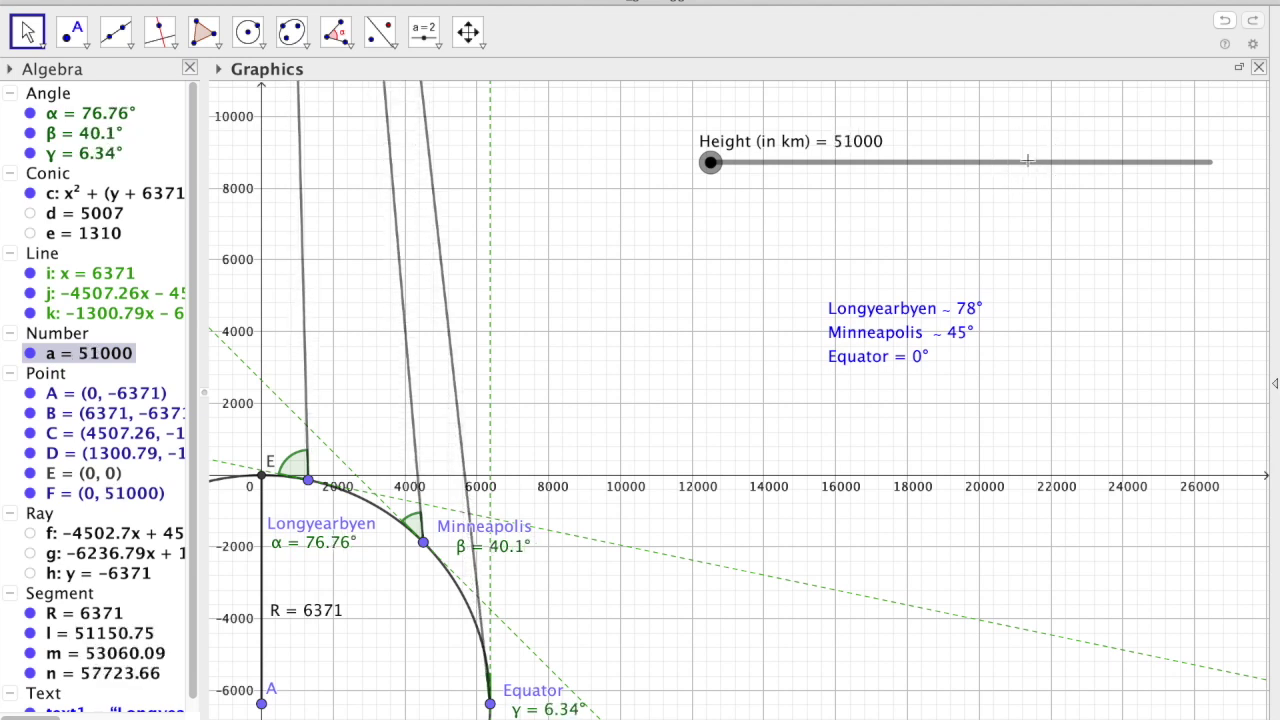
pyautogui.click(1028, 161)
pyautogui.click(1028, 161)
pyautogui.click(1028, 161)
pyautogui.click(1028, 161)
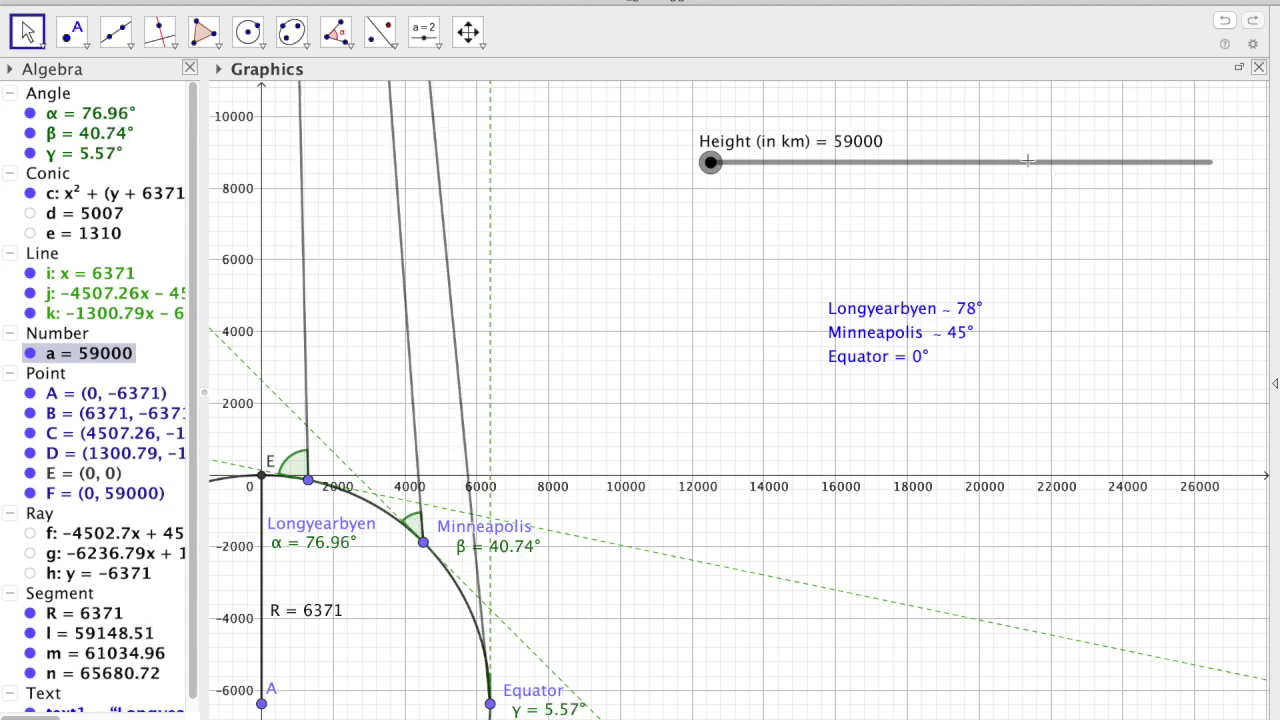
pyautogui.click(1028, 161)
pyautogui.click(1028, 161)
pyautogui.click(1028, 161)
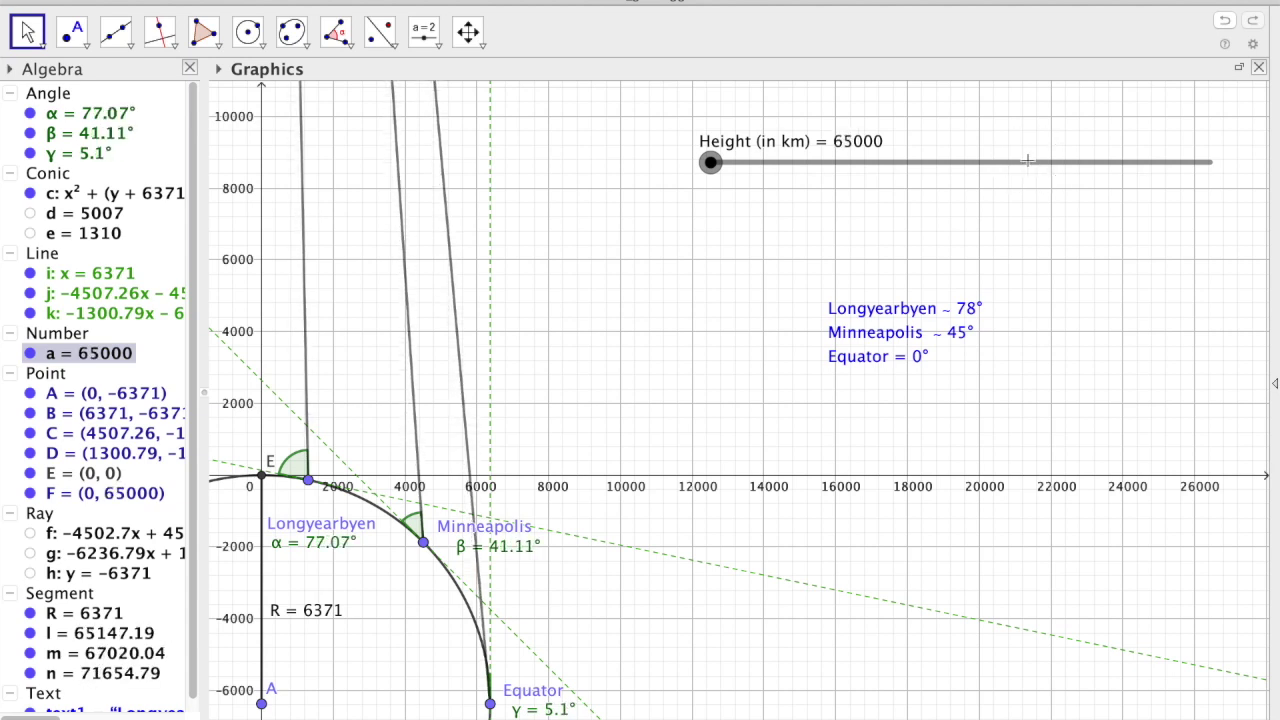
pyautogui.click(1029, 163)
pyautogui.click(1028, 161)
pyautogui.click(1028, 161)
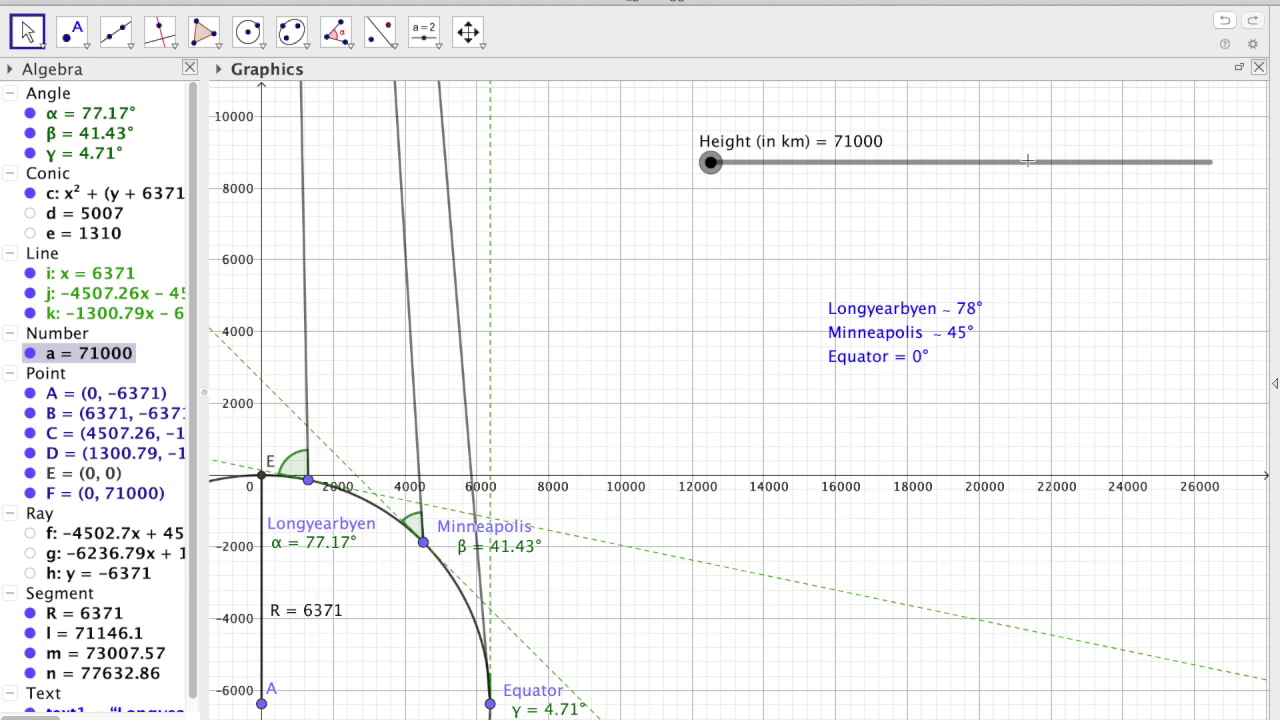
pyautogui.click(1028, 161)
pyautogui.click(1028, 161)
pyautogui.click(1028, 161)
pyautogui.click(1028, 161)
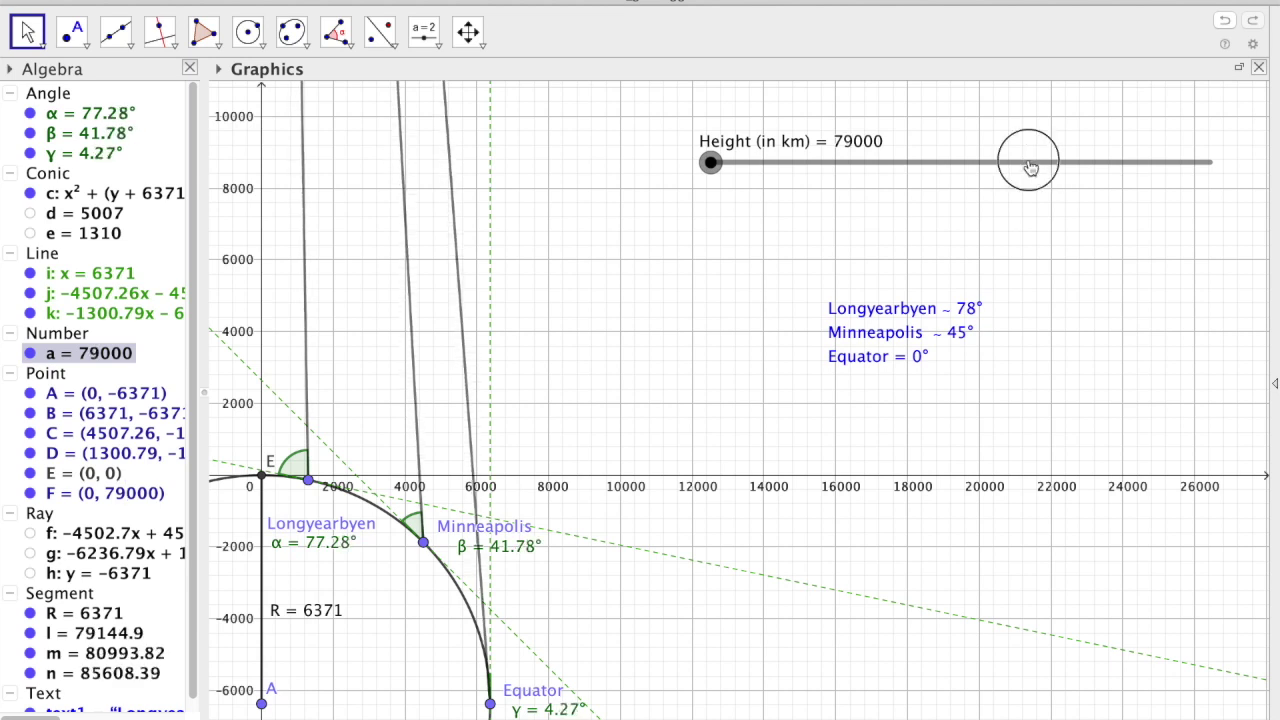
pyautogui.click(1028, 161)
pyautogui.click(1028, 161)
pyautogui.click(1028, 161)
pyautogui.click(1030, 167)
pyautogui.click(1030, 167)
pyautogui.click(1030, 167)
pyautogui.click(1030, 167)
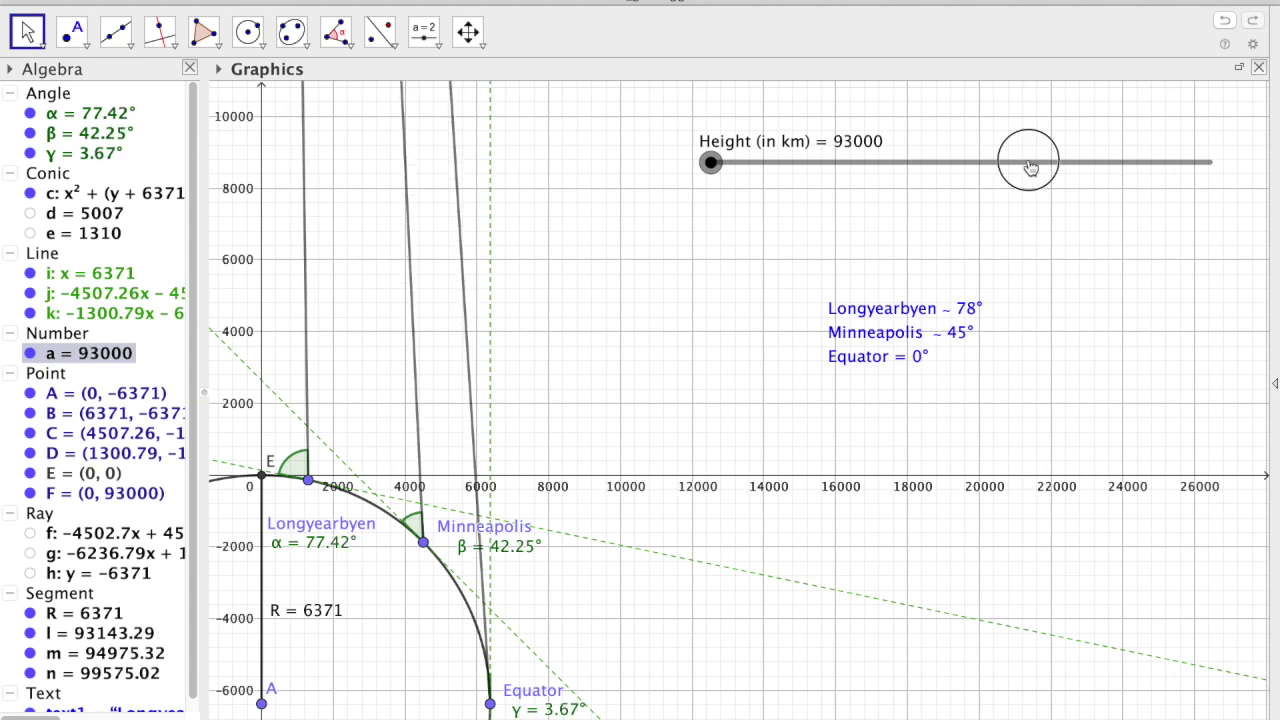
pyautogui.doubleClick(1030, 167)
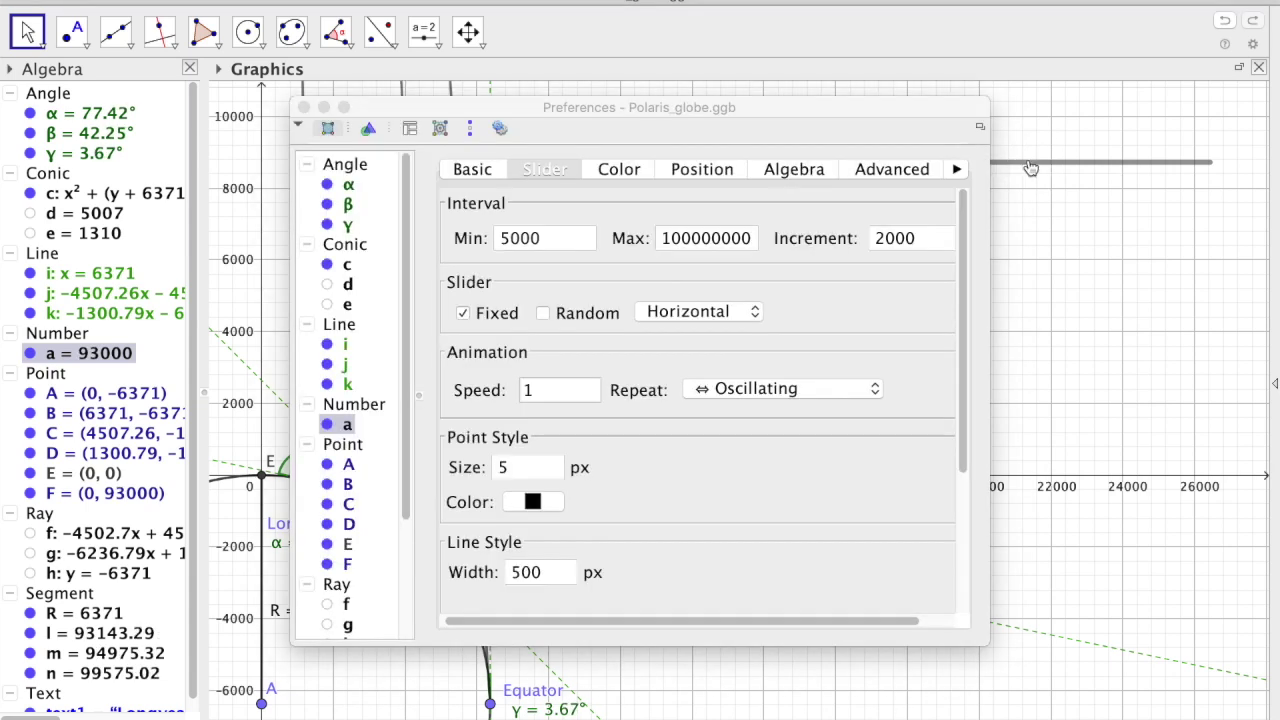
pyautogui.click(304, 107)
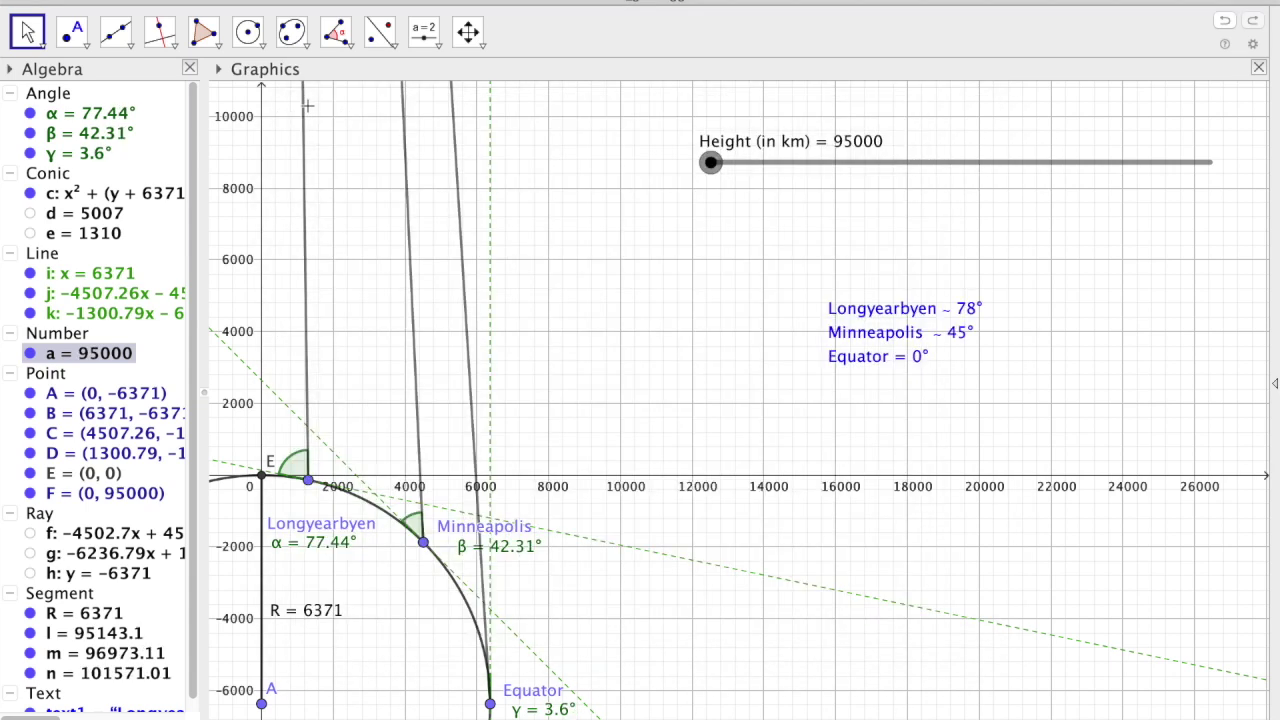
pyautogui.click(1012, 160)
pyautogui.click(1013, 162)
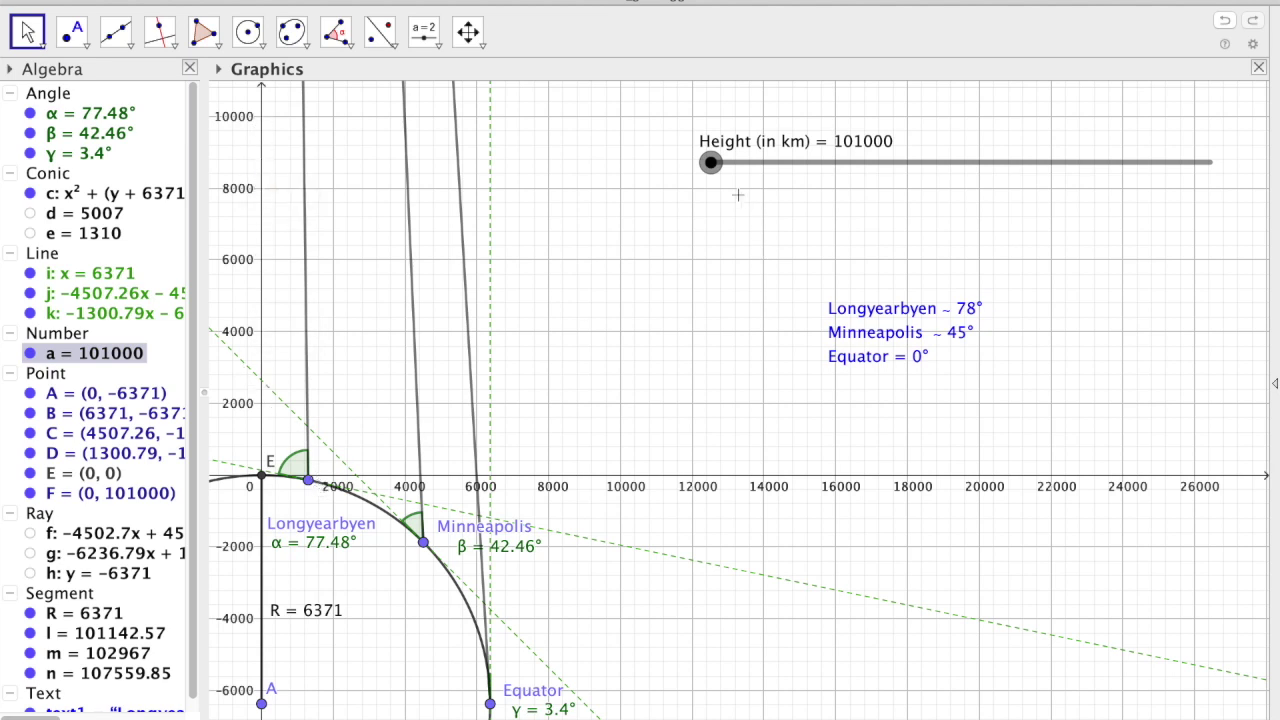
# Step: Reset Polaris's height in the globe model to 5000 km and raise it stepwise to 11000 km
pyautogui.moveTo(713, 165); pyautogui.dragTo(709, 164)
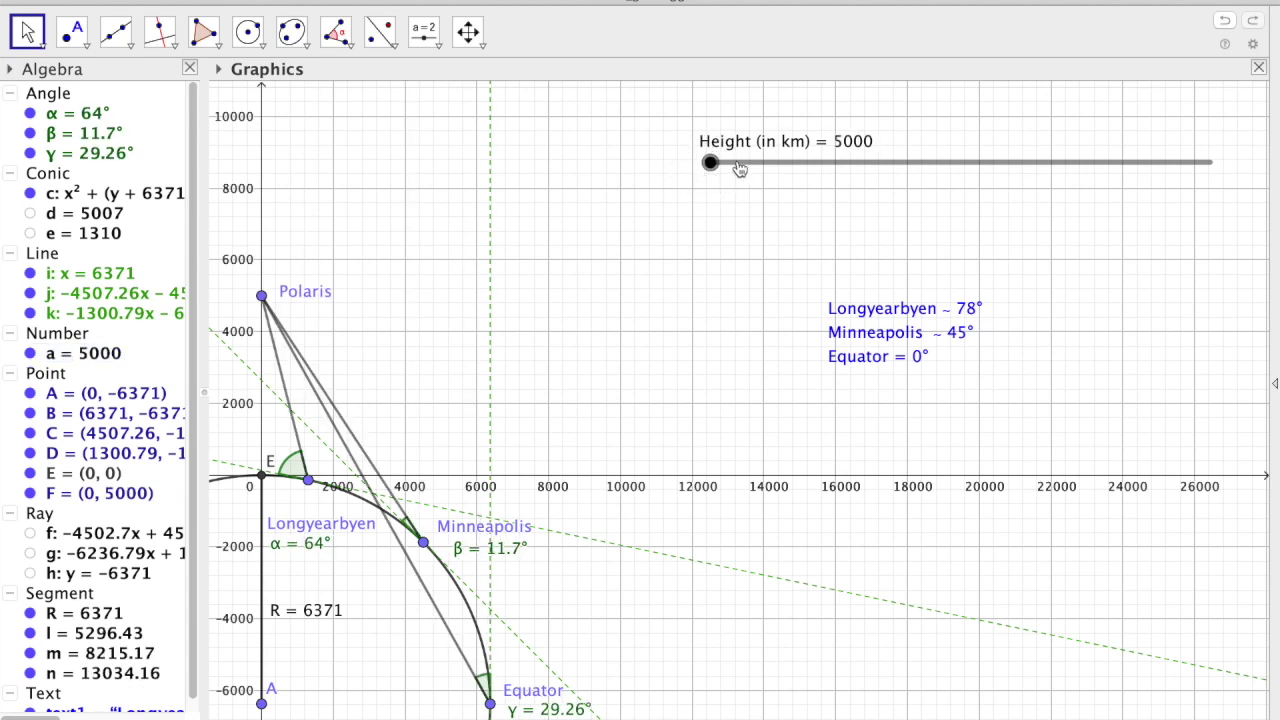
pyautogui.press('Right')
pyautogui.press('Right')
pyautogui.press('Right')
pyautogui.press('Right')
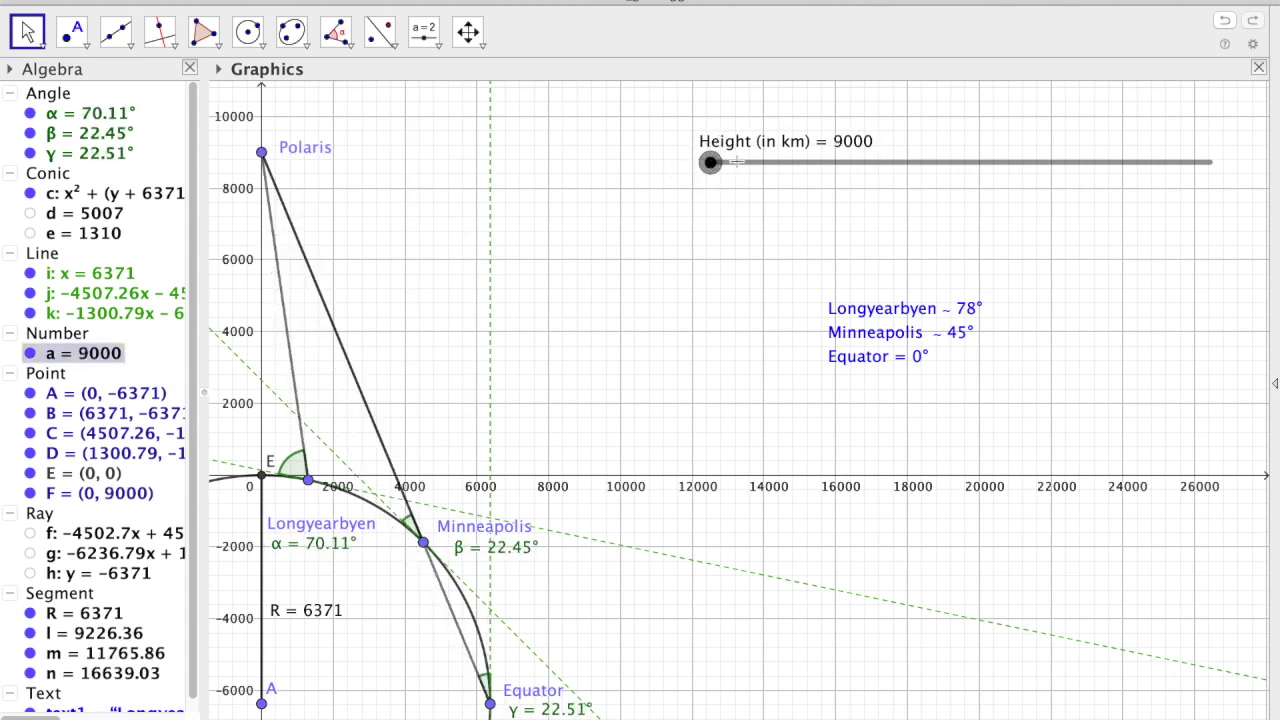
pyautogui.click(766, 161)
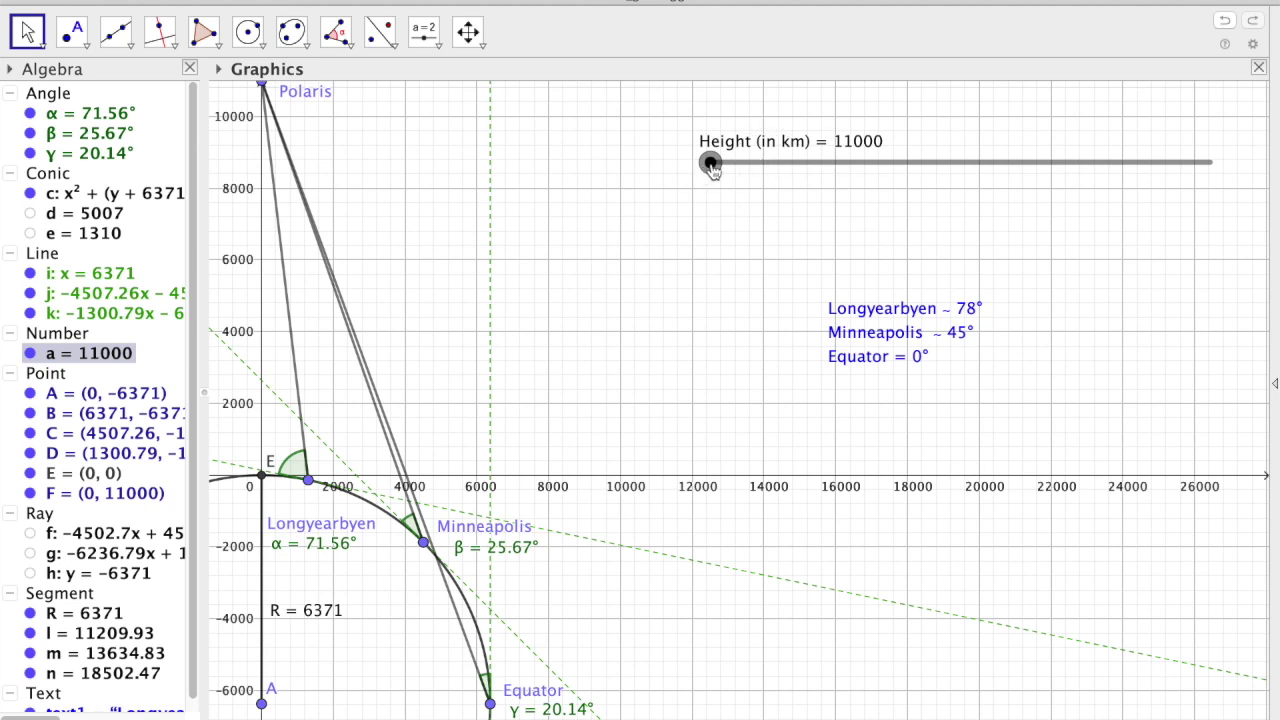
# Step: Set Polaris's height in the globe model to the maximum of 100000000 km
pyautogui.moveTo(710, 164); pyautogui.dragTo(1240, 145)
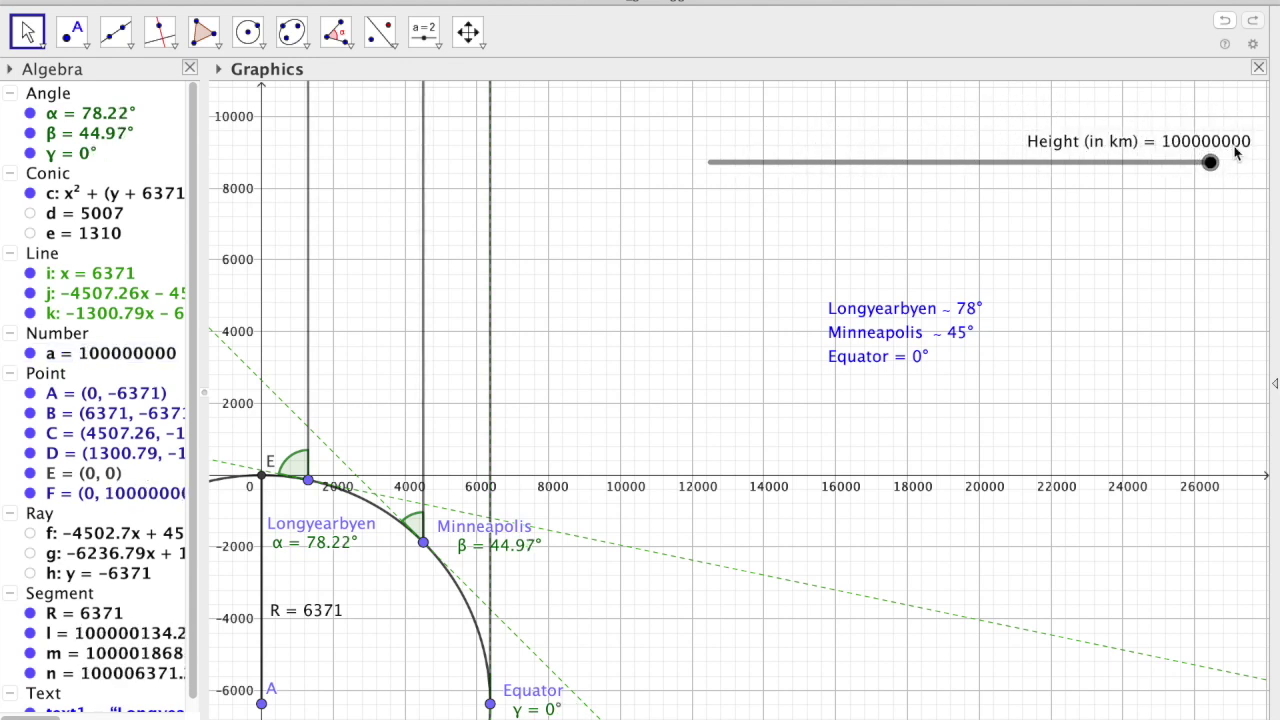